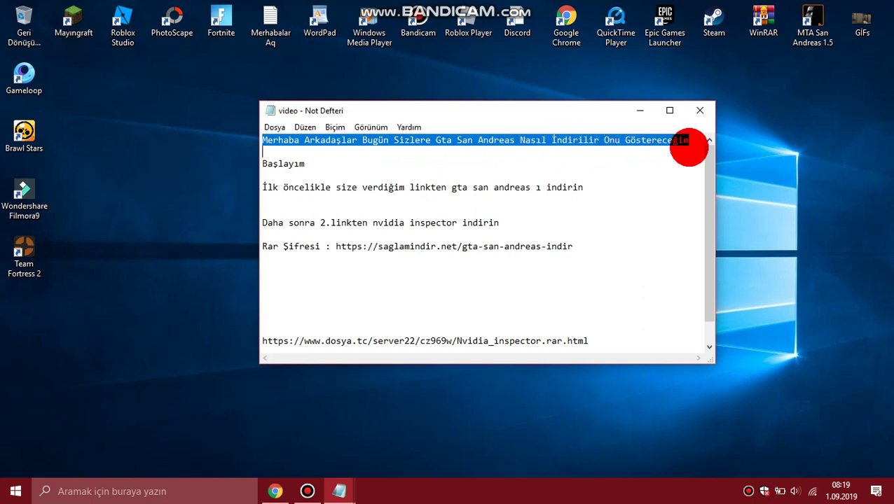
Highlight the opening word "Başlayım" and the line about downloading GTA San Andreas from the given link in the video note.
left_click_drag(306, 163, 255, 162)
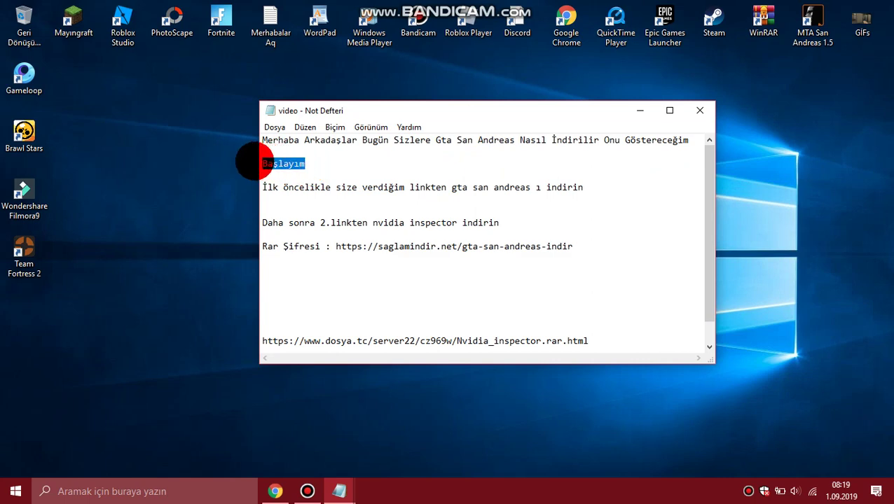
left_click(340, 199)
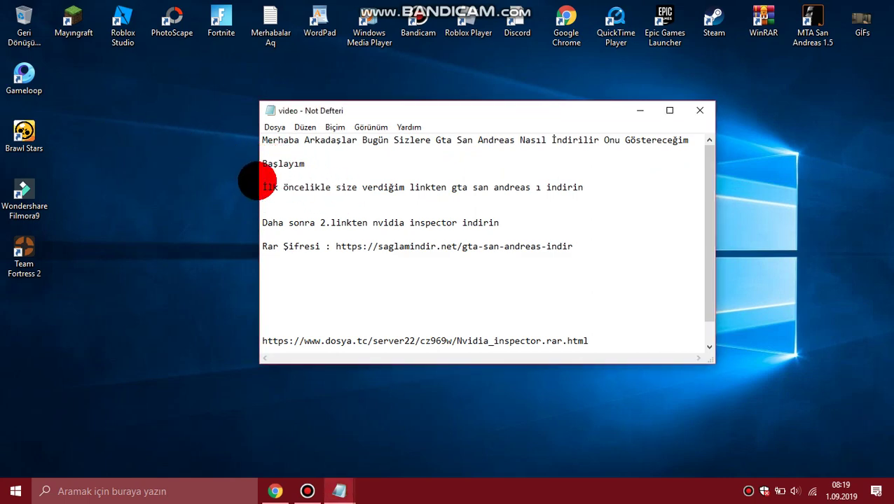
left_click_drag(266, 187, 581, 193)
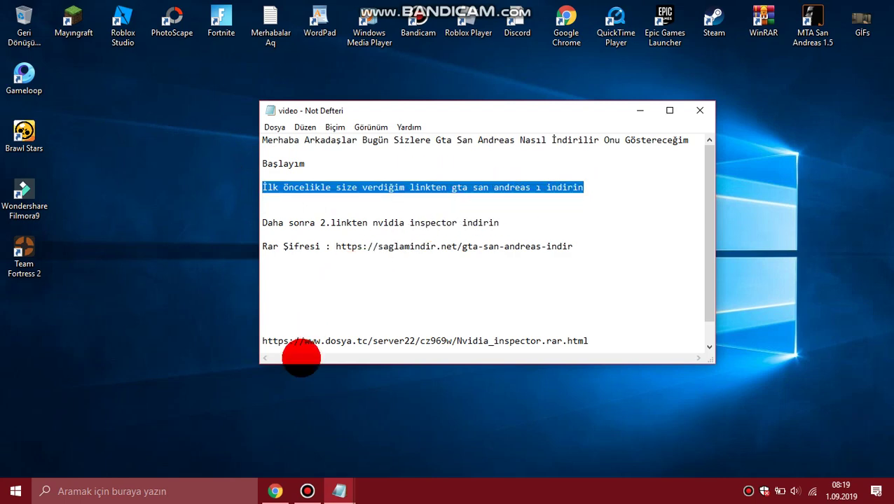
In Chrome, refuse the site's notification request and download the GTA-San-Andreas-Türkce archive from cloud.mail.ru, accepting the file-risk confirmation.
left_click(275, 491)
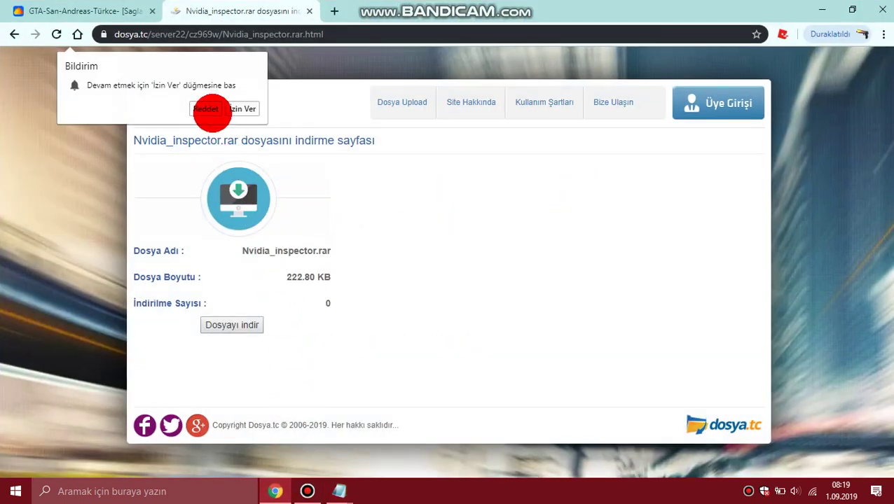
left_click(210, 111)
left_click(84, 11)
left_click(114, 333)
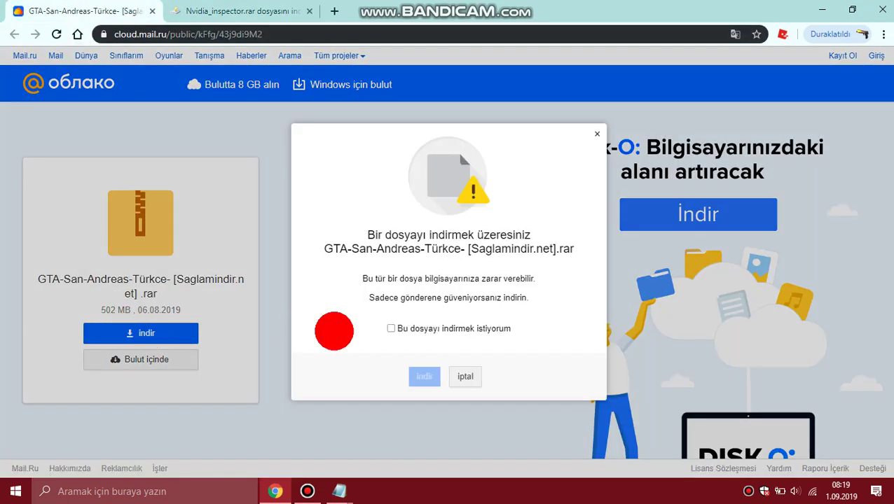
left_click(436, 329)
left_click(424, 377)
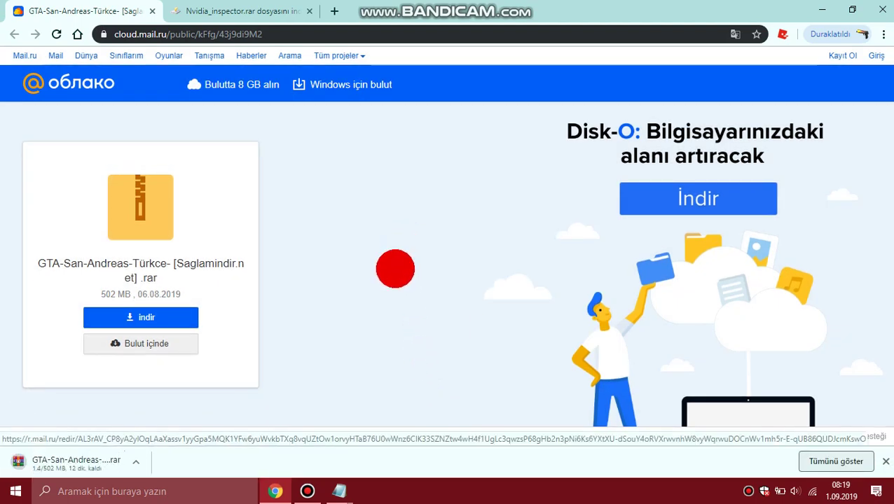
Return to the video note and highlight the RAR password given there.
mouse_move(343, 487)
left_click(369, 415)
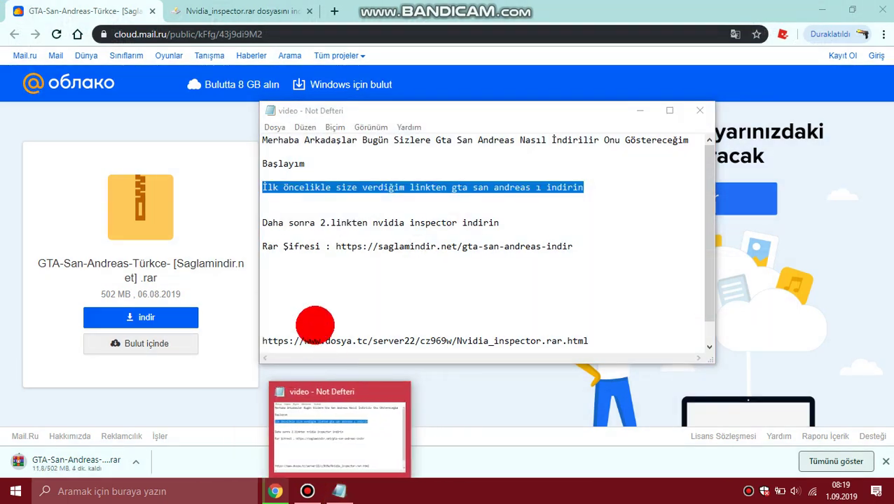
left_click(313, 325)
scroll(313, 325, "down", 1)
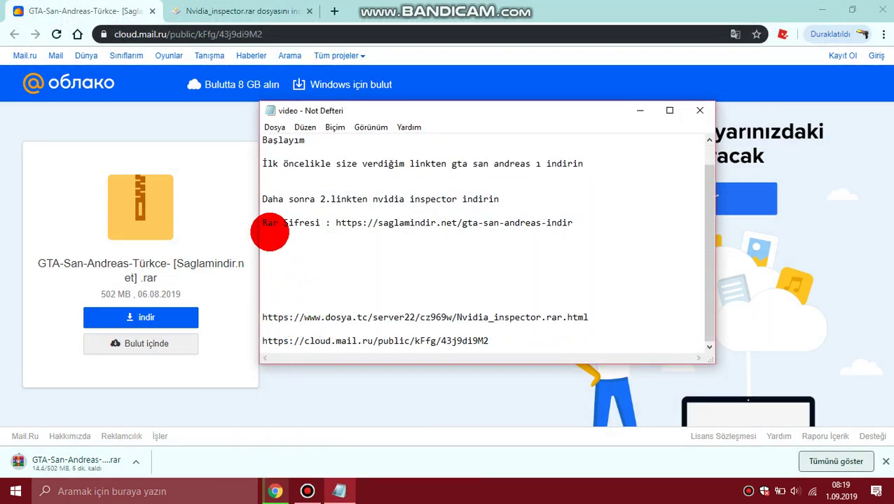
left_click_drag(336, 222, 573, 221)
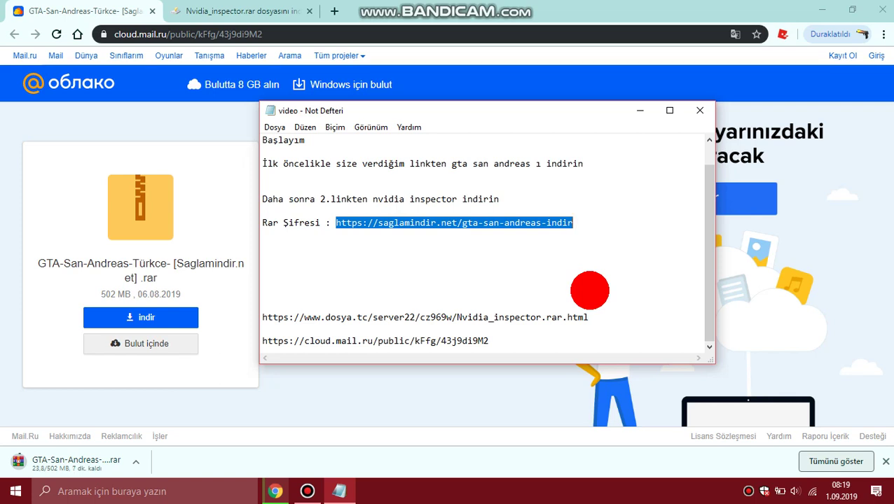
left_click(470, 288)
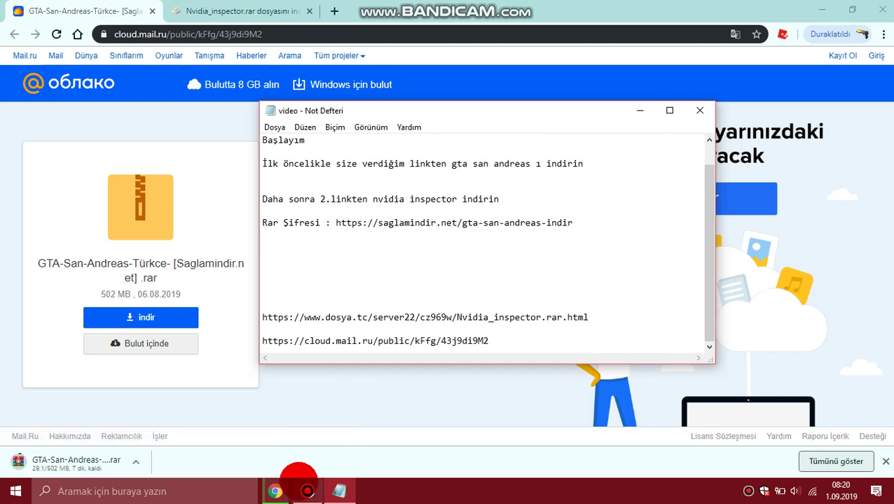
Highlight the note's line about extracting the archive and entering its password, and minimize the note.
left_click(306, 491)
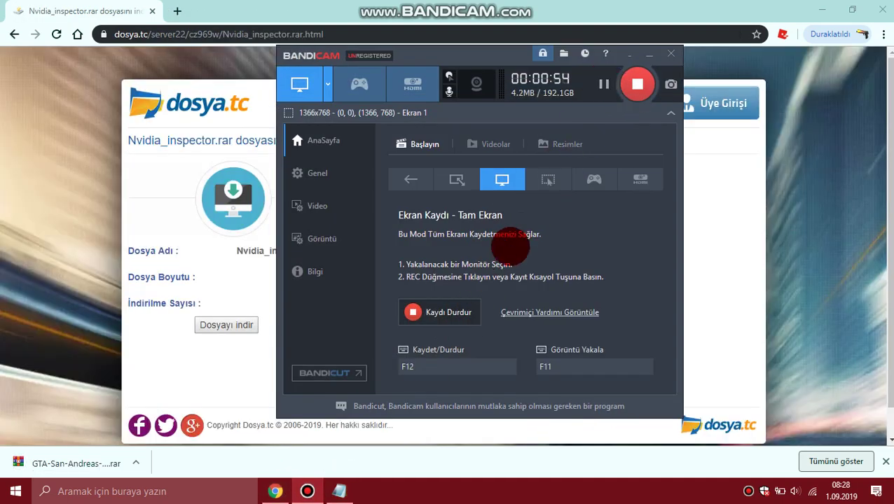
left_click(339, 491)
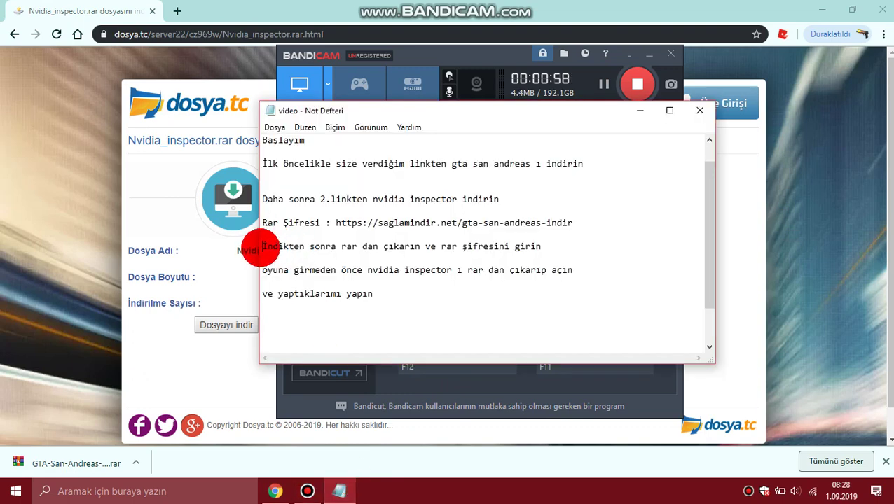
left_click_drag(263, 246, 545, 250)
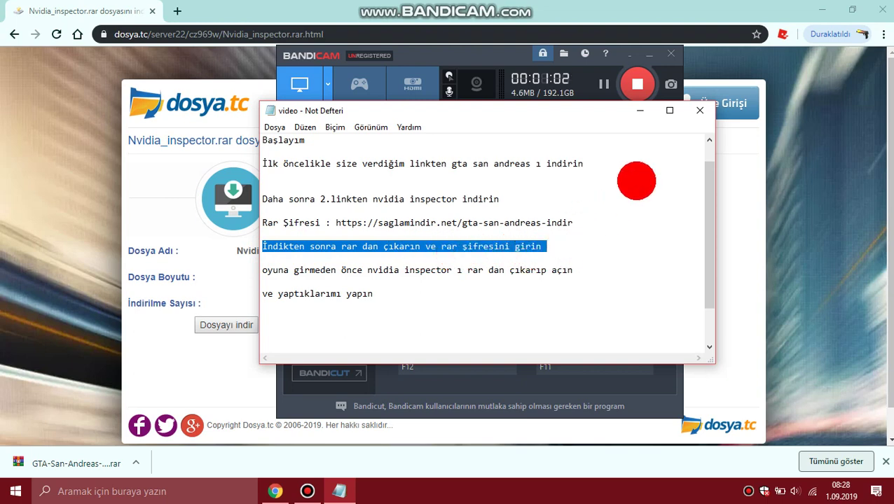
left_click(638, 110)
Show the desktop and open the İNDER folder on drive D in File Explorer.
key("super+d")
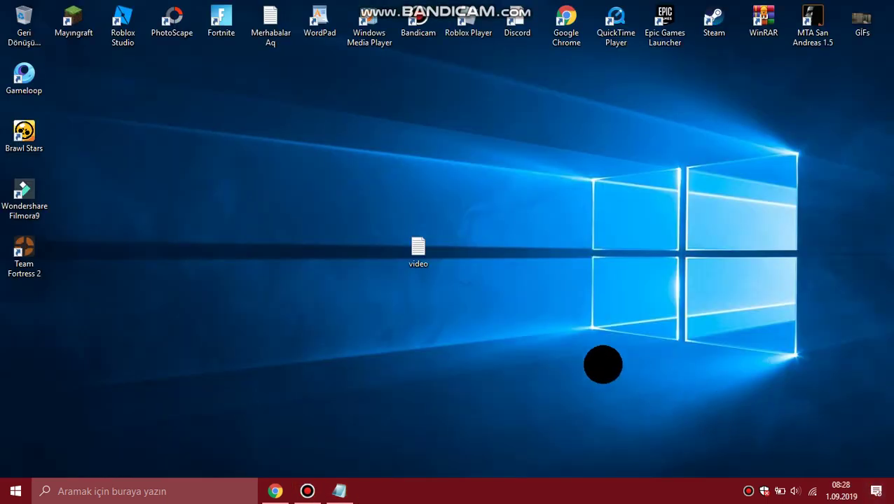
left_click(25, 32)
double_click(25, 32)
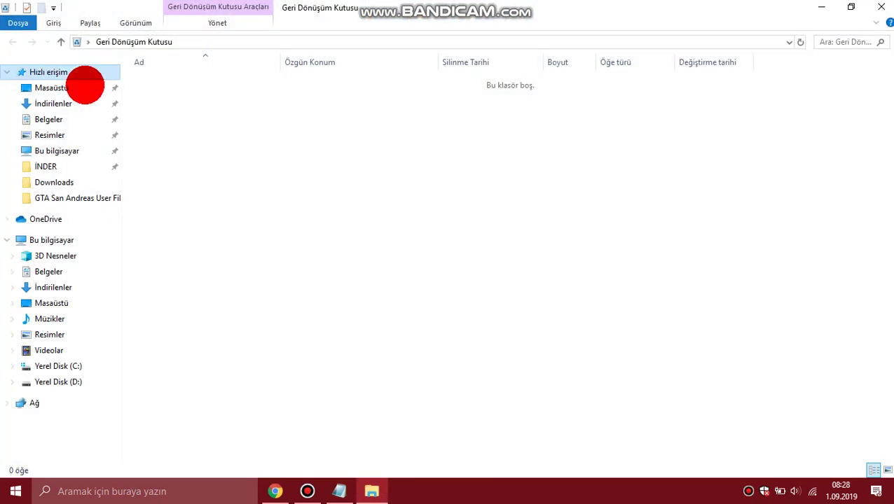
left_click(60, 168)
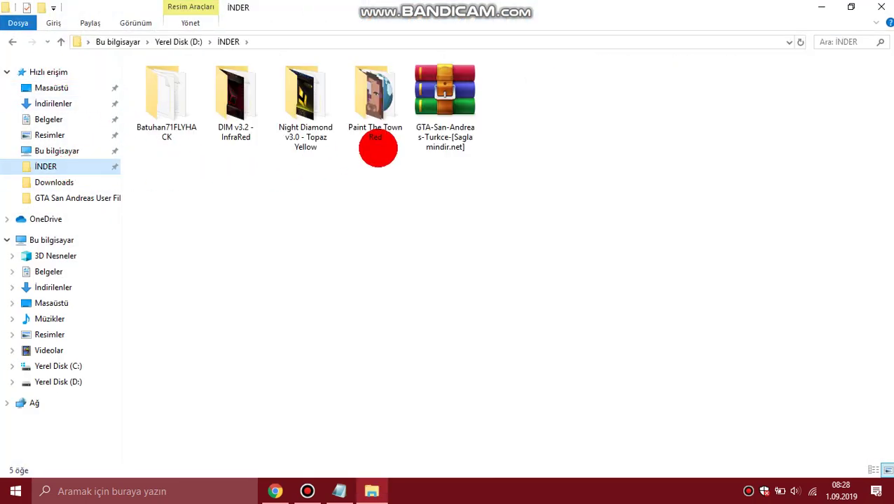
Extract the GTA-San-Andreas-Turkce archive into the İNDER folder, supplying the archive password.
right_click(412, 126)
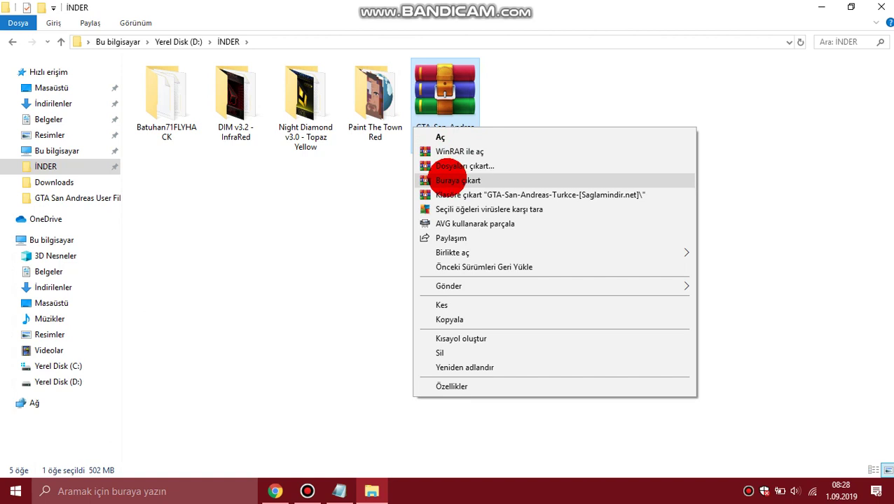
left_click(443, 180)
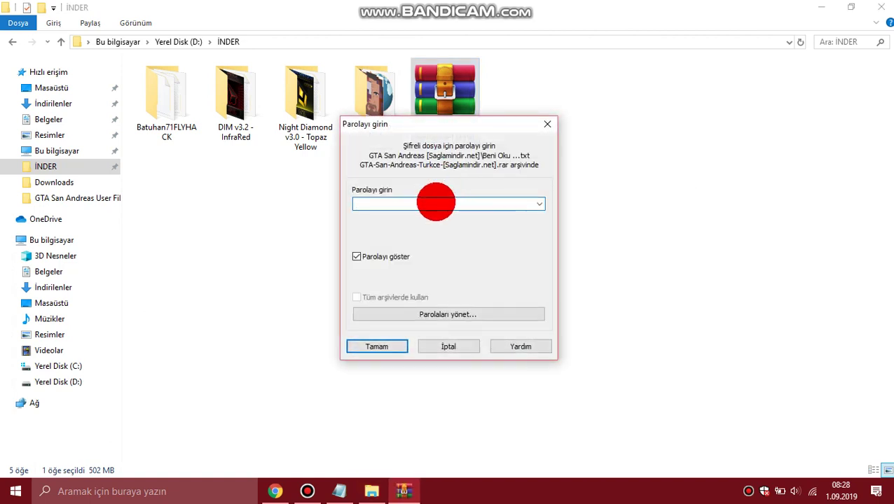
key("ctrl+v")
key("Return")
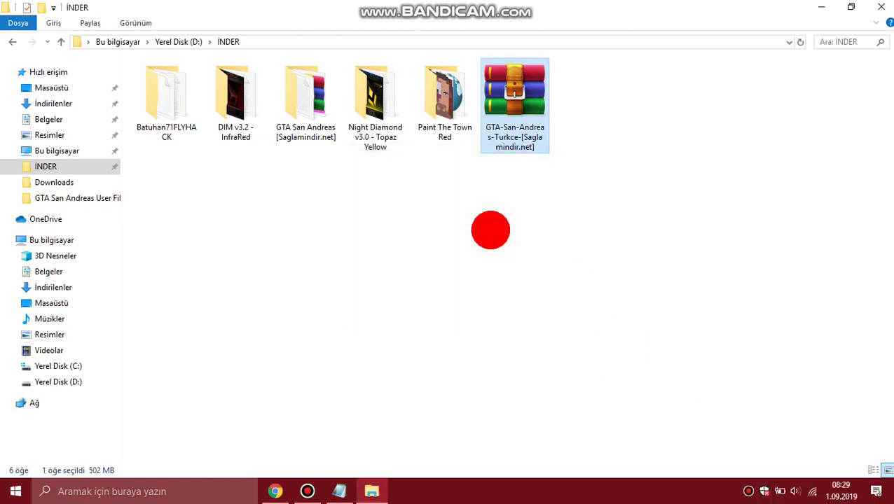
Open the GTA San Andreas [Saglamindir.net] folder and extract the Saglamindir.net-gta.san.andreas archive in place.
double_click(329, 140)
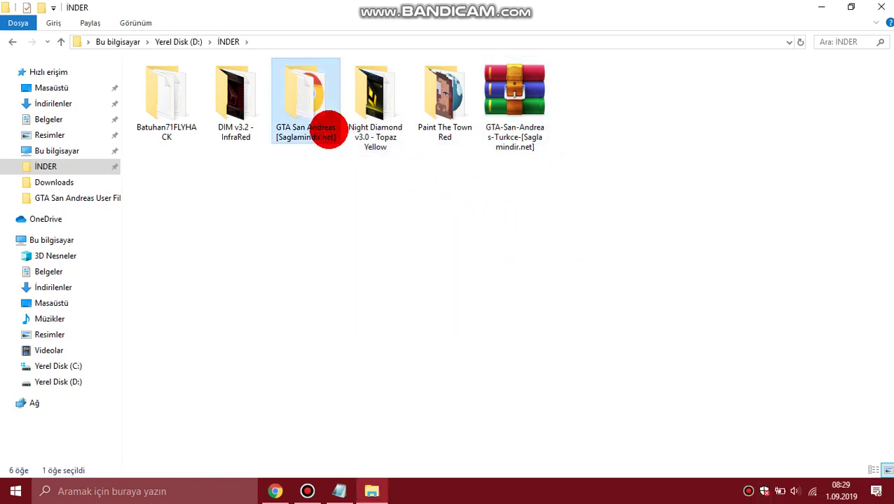
right_click(189, 109)
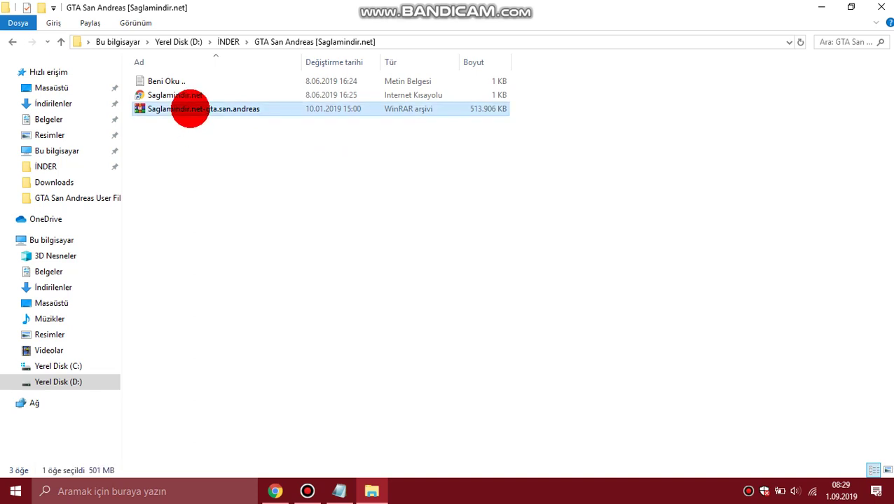
left_click(227, 161)
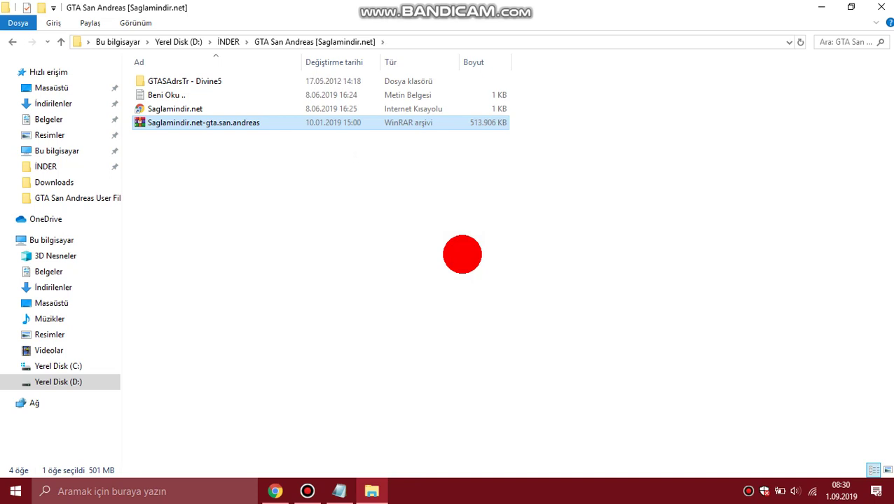
Open the extracted GTASAdrsTr - Divine5 folder and look at the game files, including gta_sa.
left_click(373, 193)
left_click(203, 85)
double_click(203, 83)
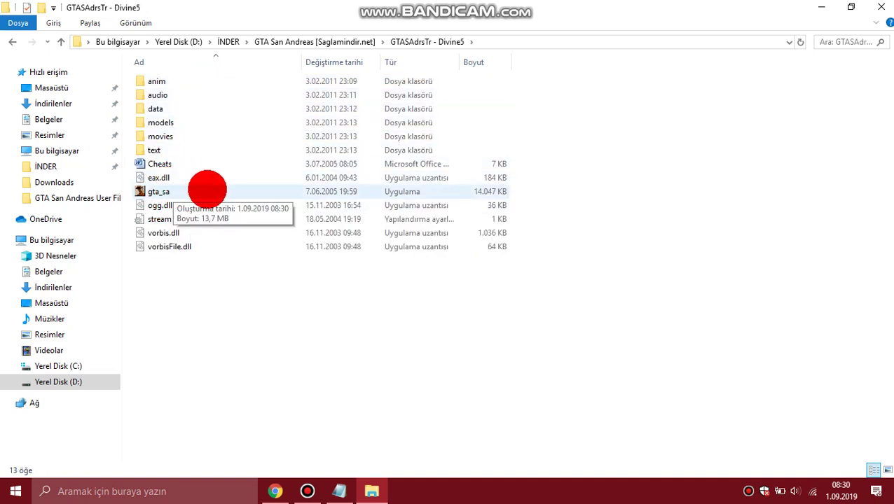
Highlight the note's lines about extracting Nvidia Inspector before playing and downloading it from the second link, and minimize the note.
left_click(339, 490)
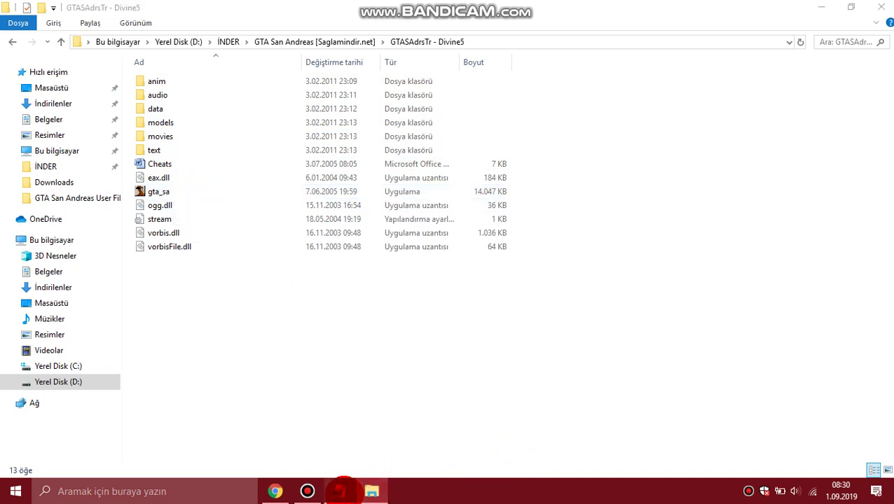
left_click_drag(263, 271, 584, 273)
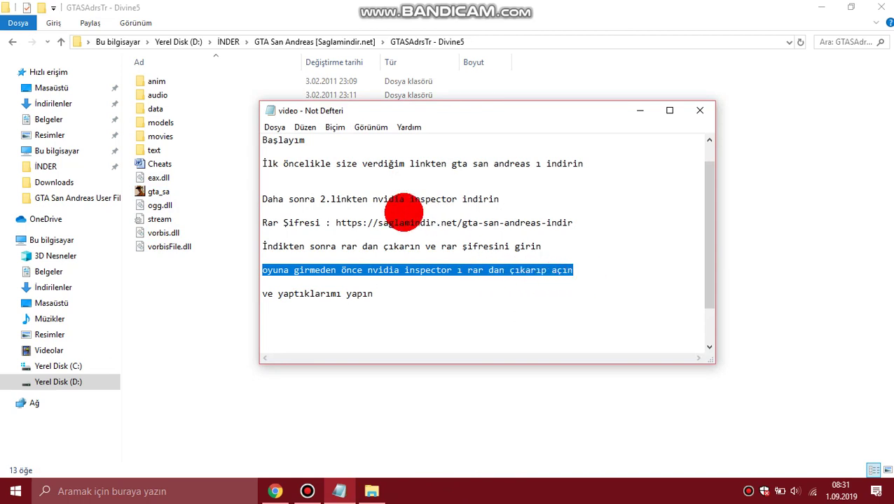
left_click(264, 199)
key("shift+End")
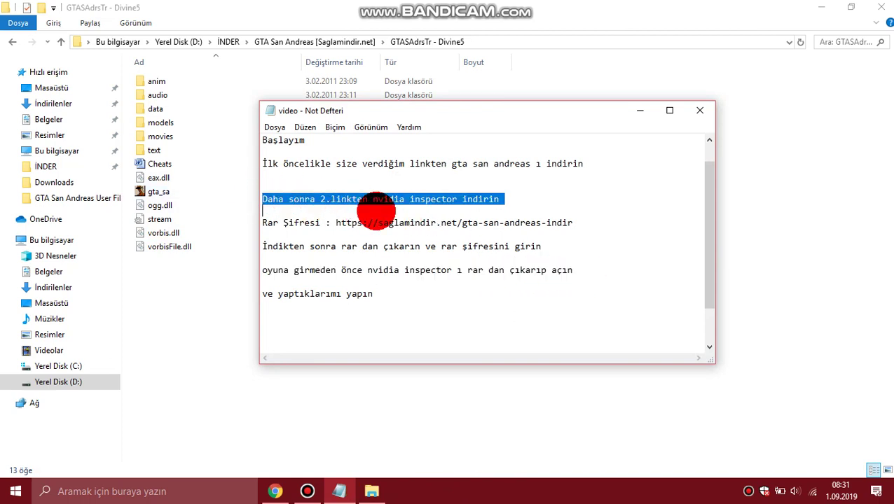
left_click(640, 111)
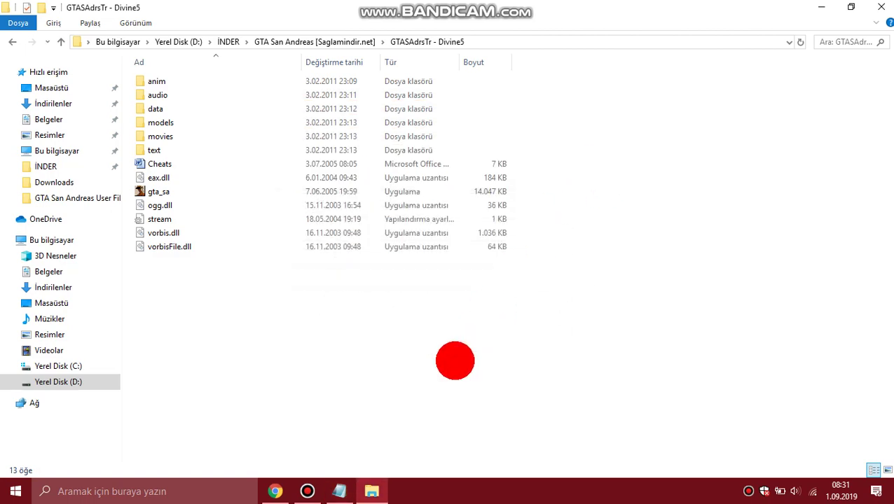
Switch to Chrome, download Nvidia_inspector.rar from dosya.tc, and close the advertising tab and the browser.
left_click(272, 490)
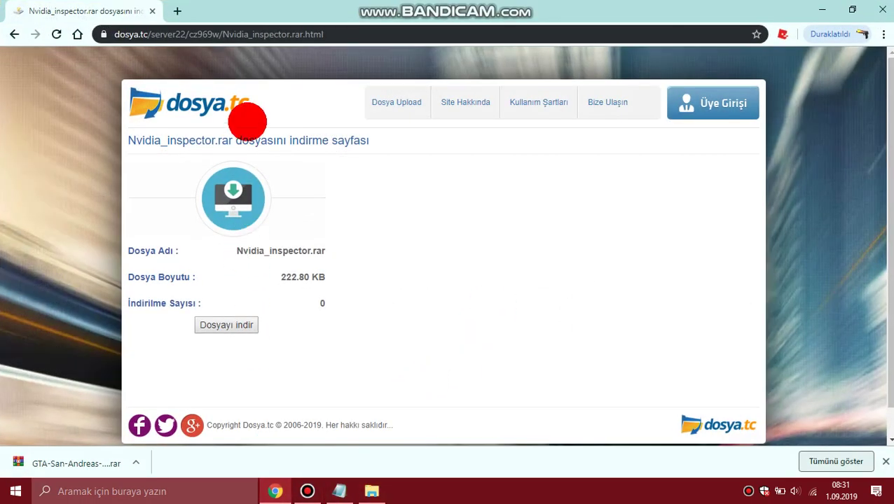
left_click(231, 327)
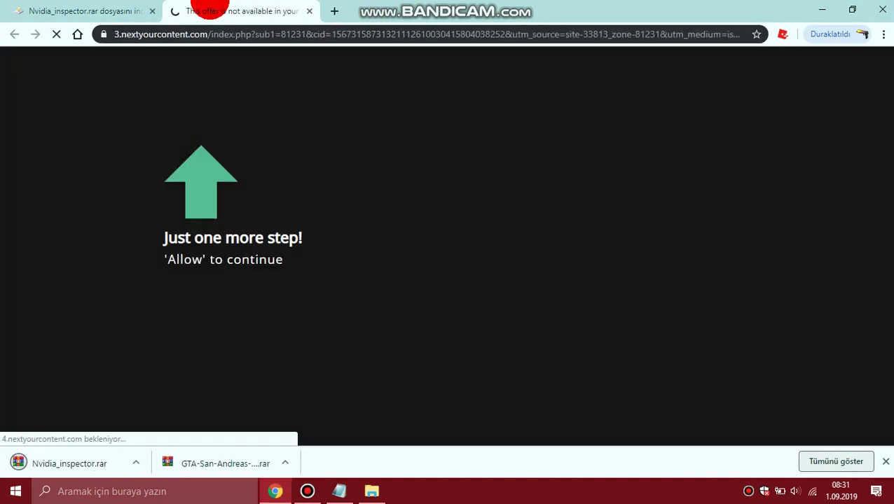
left_click(309, 10)
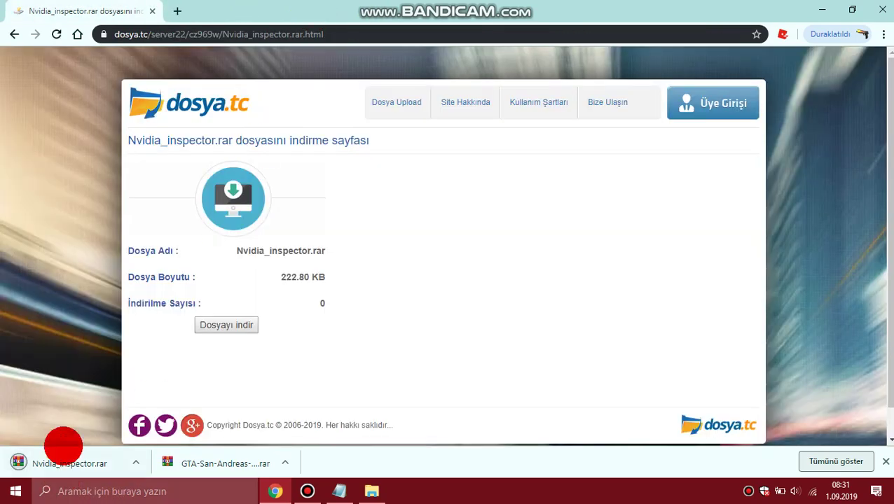
left_click(151, 11)
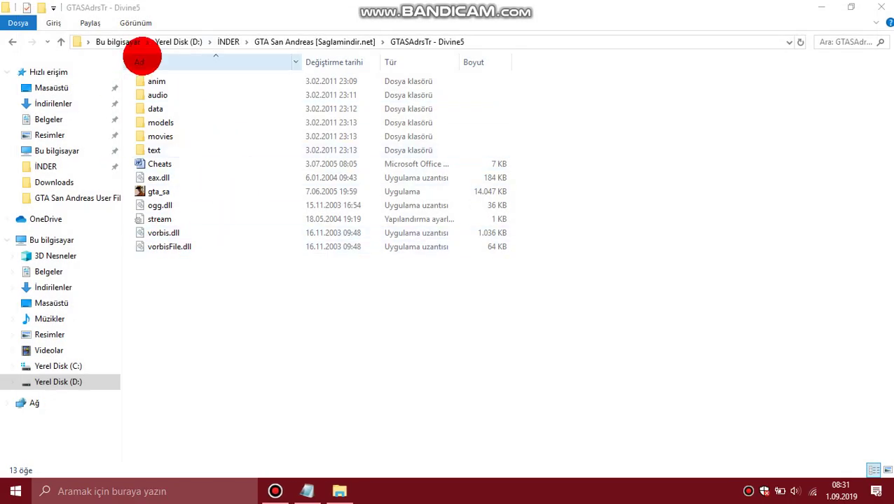
Go to This PC in File Explorer and highlight the note's line about extracting and opening Nvidia Inspector before the game.
left_click(121, 42)
left_click(307, 490)
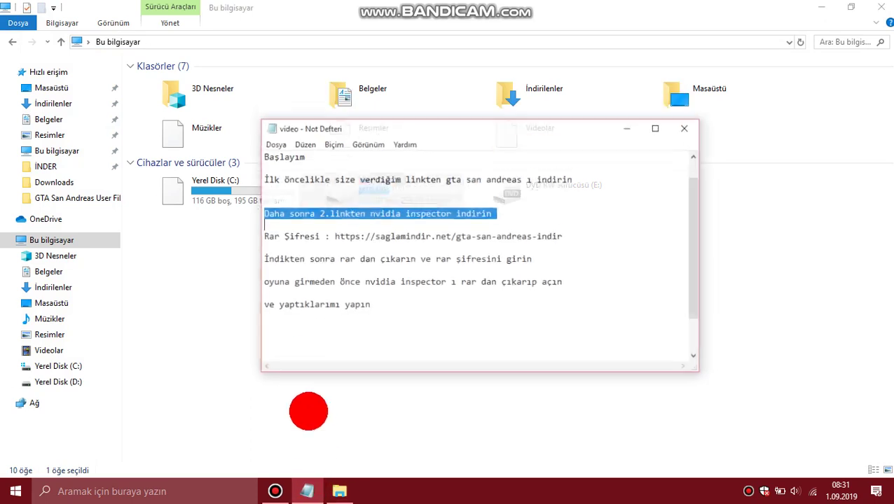
left_click(262, 271)
left_click_drag(262, 270, 576, 281)
left_click(552, 403)
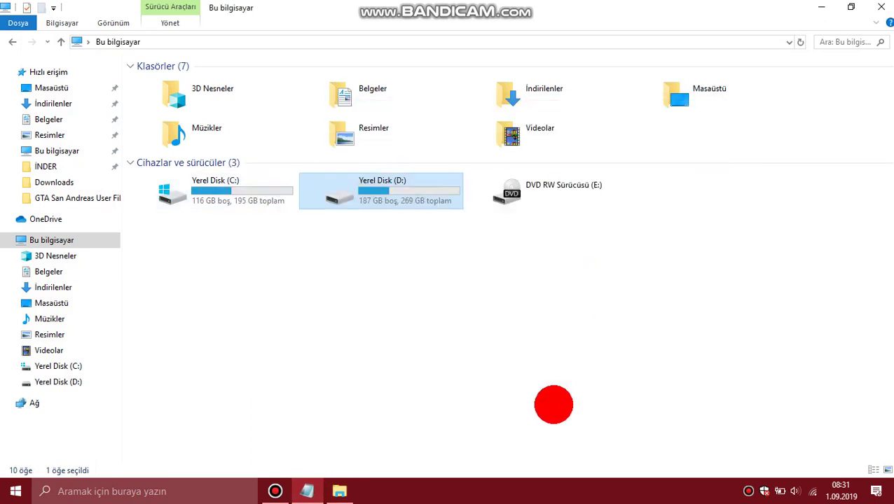
Open the İNDER folder on drive D that holds the downloaded Nvidia_inspector archive.
double_click(360, 189)
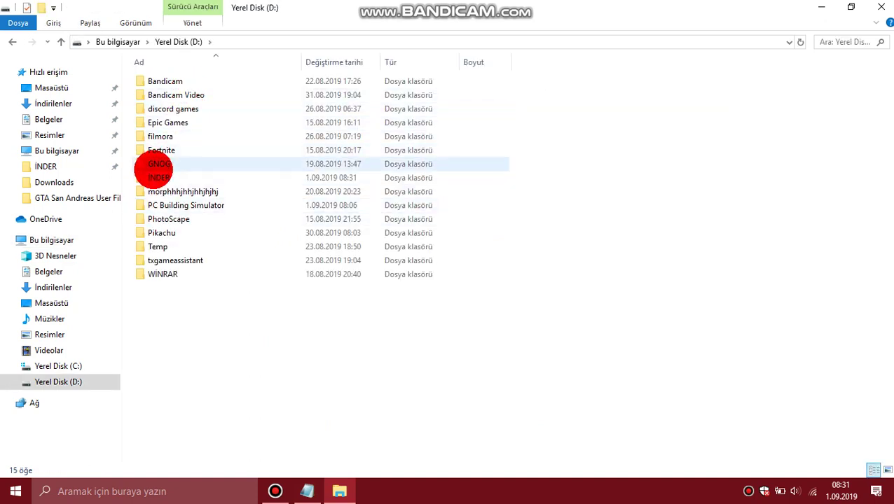
left_click(159, 180)
double_click(161, 177)
left_click_drag(203, 239, 588, 249)
left_click_drag(313, 165, 333, 136)
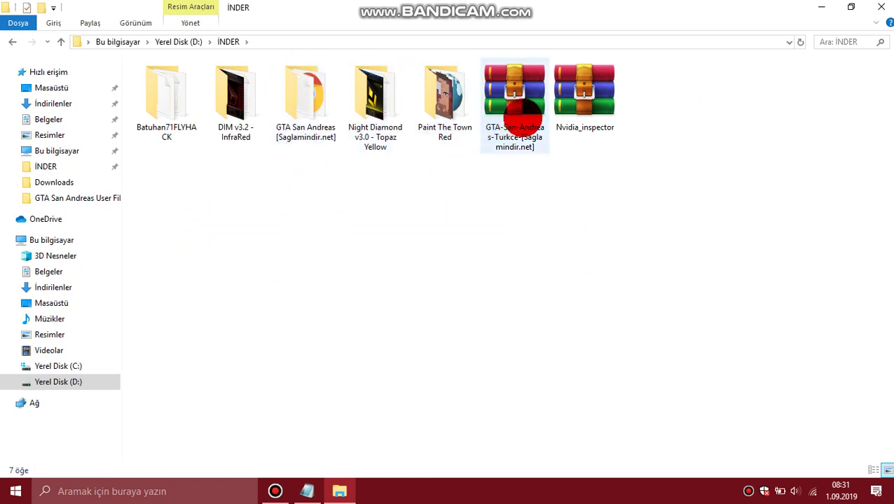
Extract the Nvidia_inspector archive in the İNDER folder and run nvidiaInspector from the extracted Nvidia inspector folder.
left_click(584, 99)
right_click(582, 106)
left_click(635, 178)
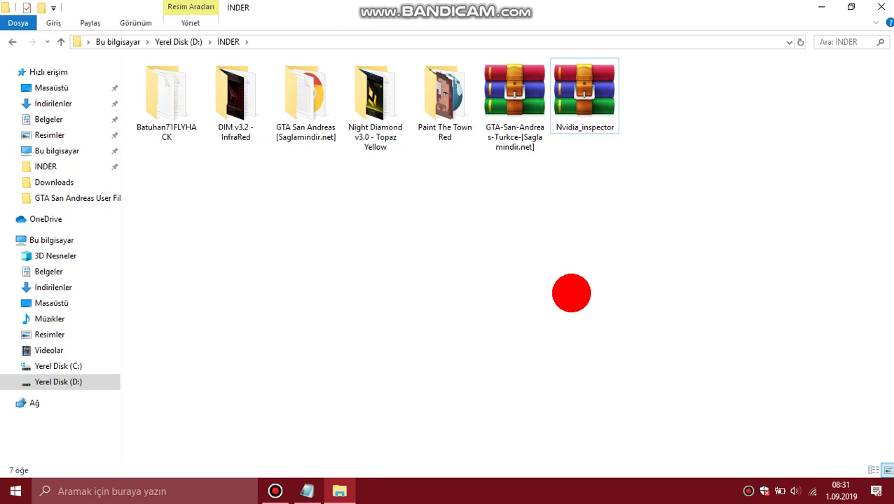
double_click(425, 94)
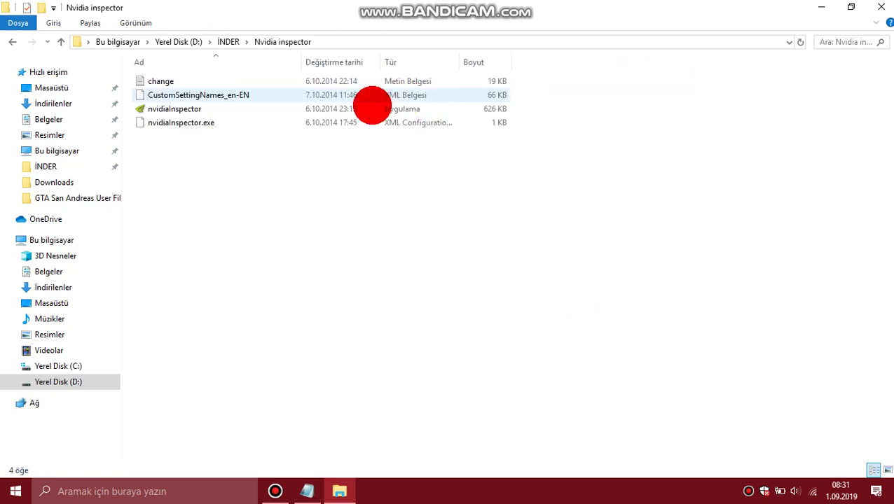
left_click(164, 109)
left_click(371, 357)
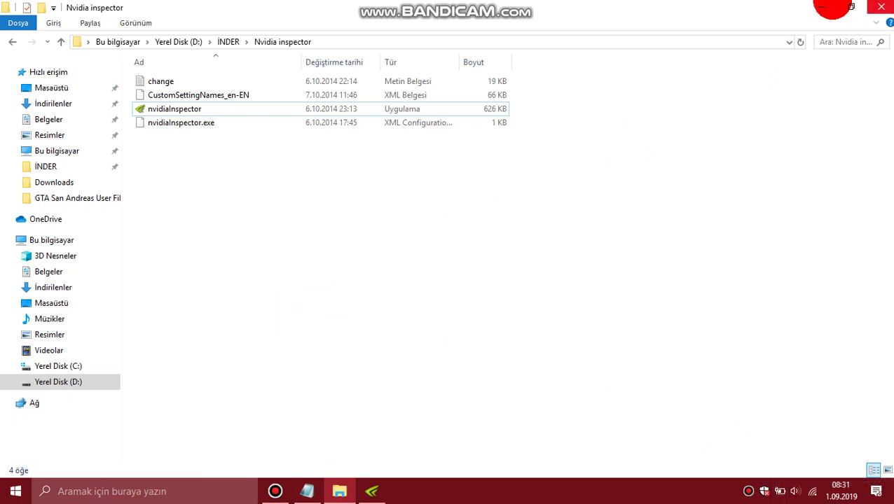
Minimize File Explorer and highlight the note's line "ve yaptıklarımı yapın".
left_click(824, 7)
left_click(277, 297)
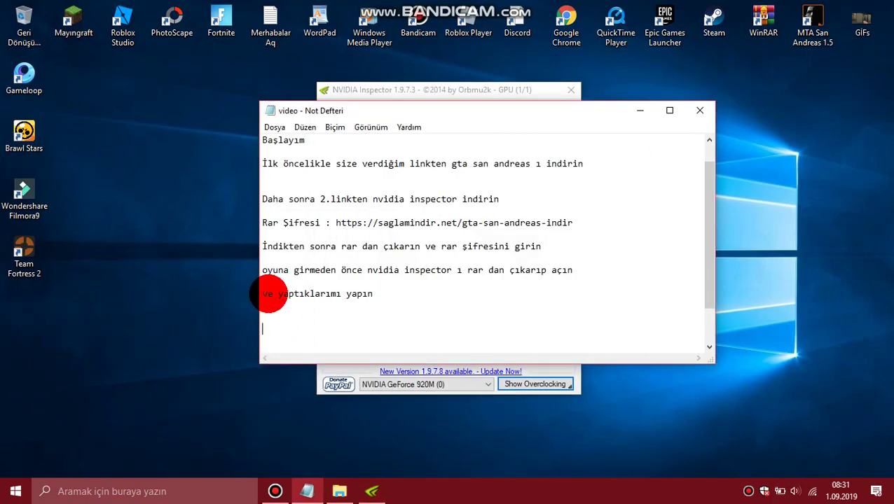
left_click_drag(373, 295, 251, 292)
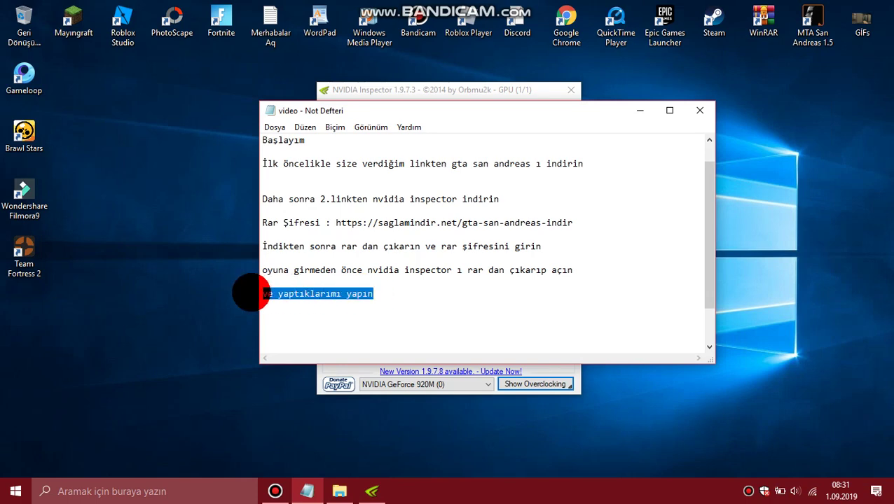
Bring NVIDIA Inspector forward and open its driver Profile Settings window.
left_click(428, 92)
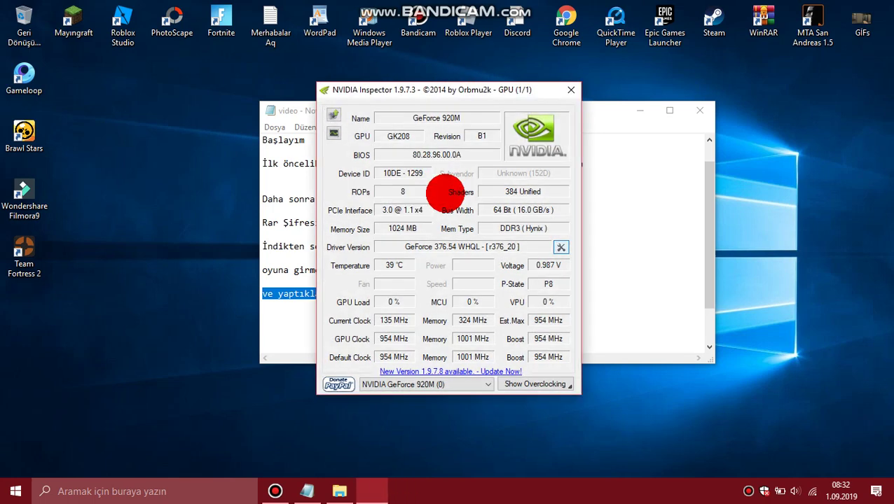
left_click(371, 490)
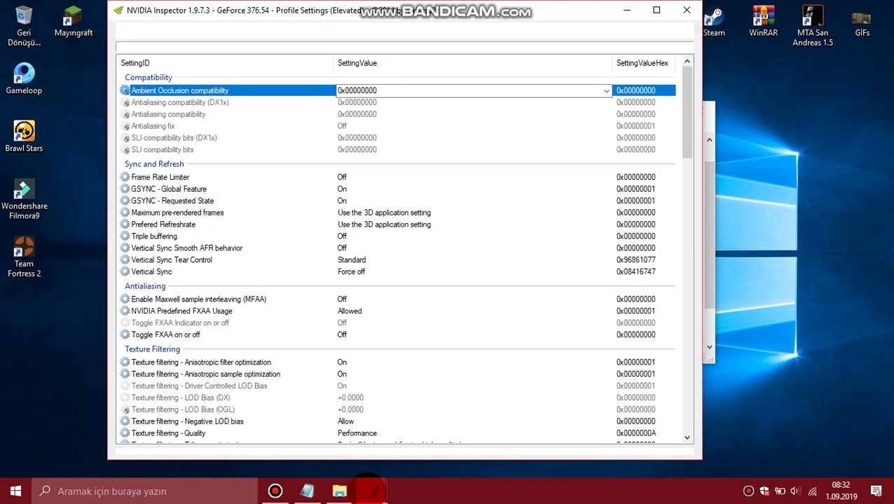
left_click_drag(351, 11, 364, 30)
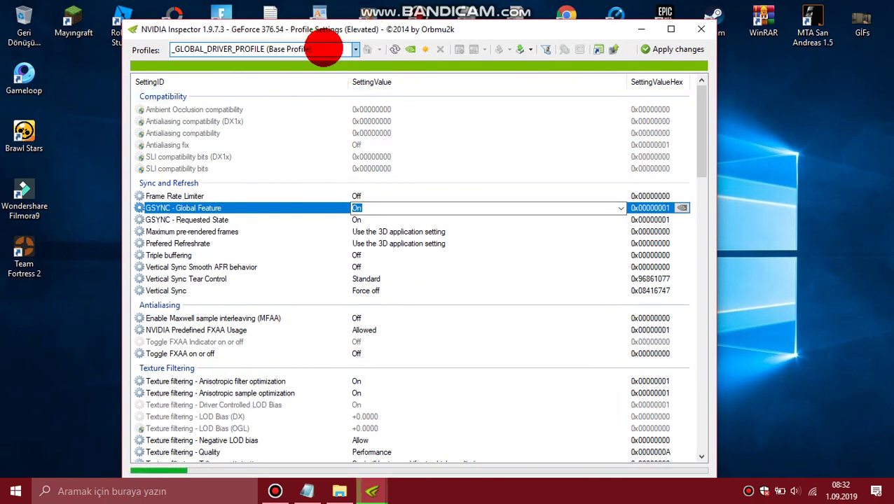
Search the driver profiles for Grand Theft and load the Grand Theft Auto: San Andreas profile.
left_click(323, 49)
key("BackSpace")
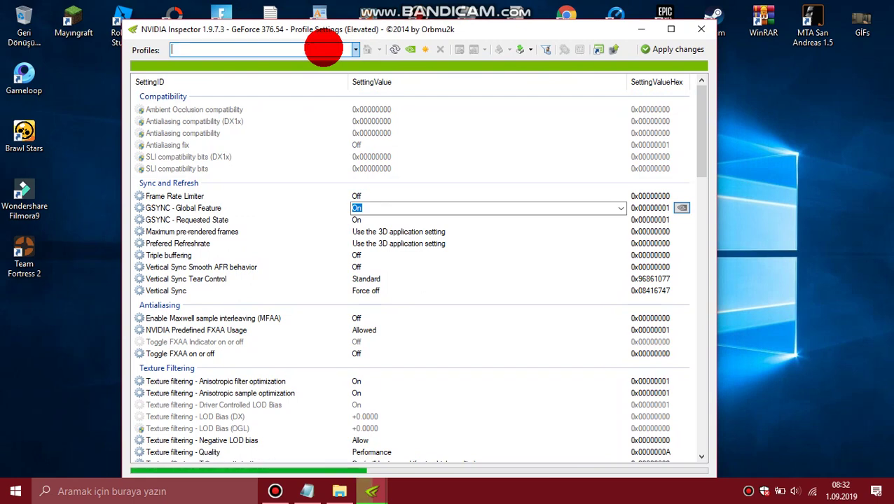
type("Grand")
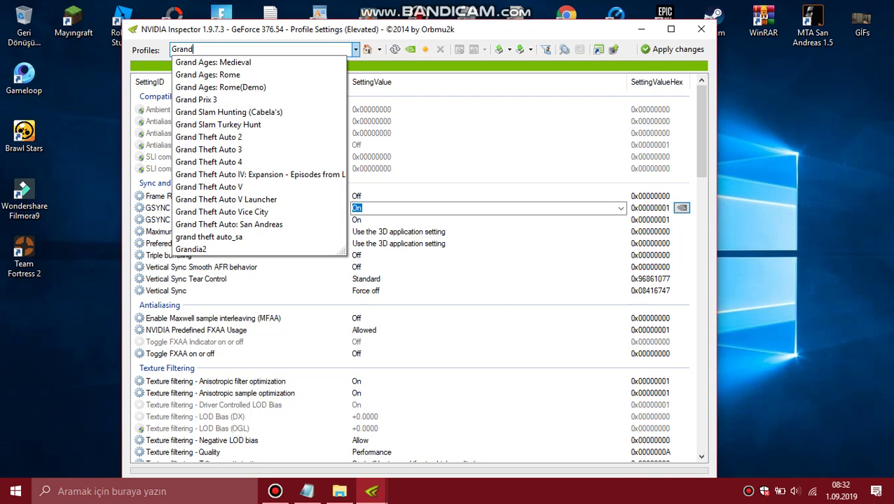
left_click(323, 49)
type("Thefy")
left_click(323, 49)
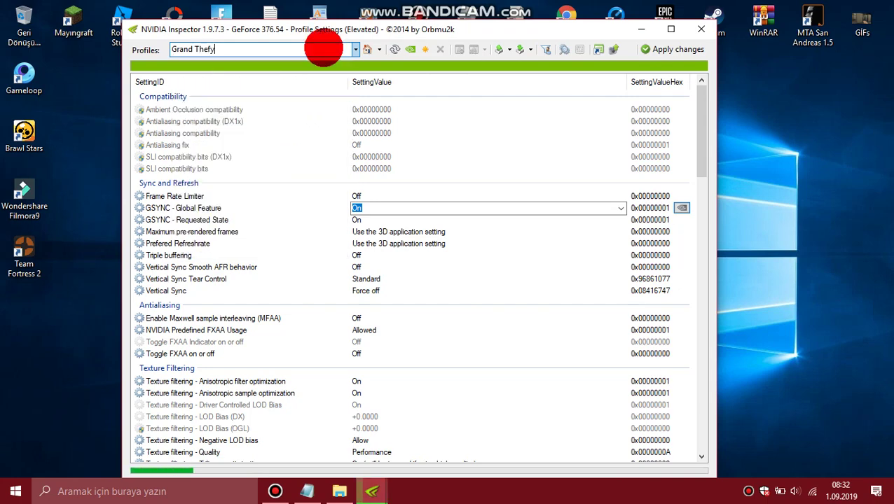
key("BackSpace")
type("t")
key("Down")
key("Down")
key("Down")
key("Down")
key("Down")
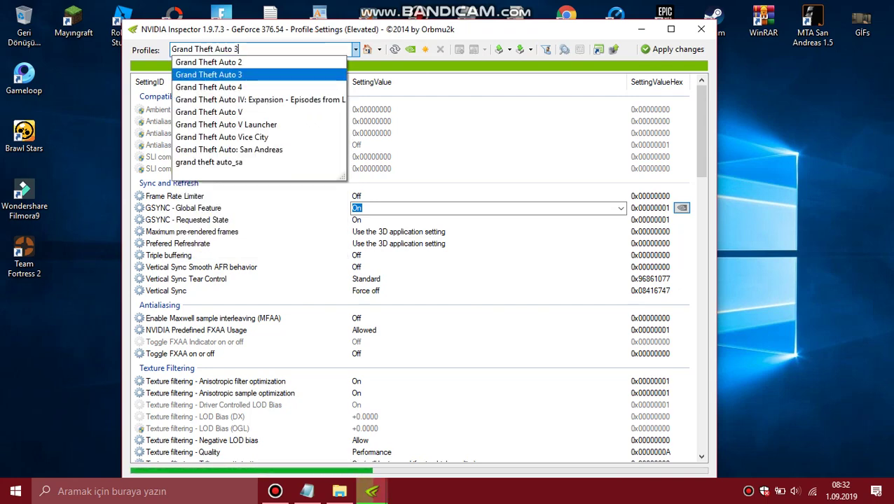
key("Down")
key("Down")
key("Down")
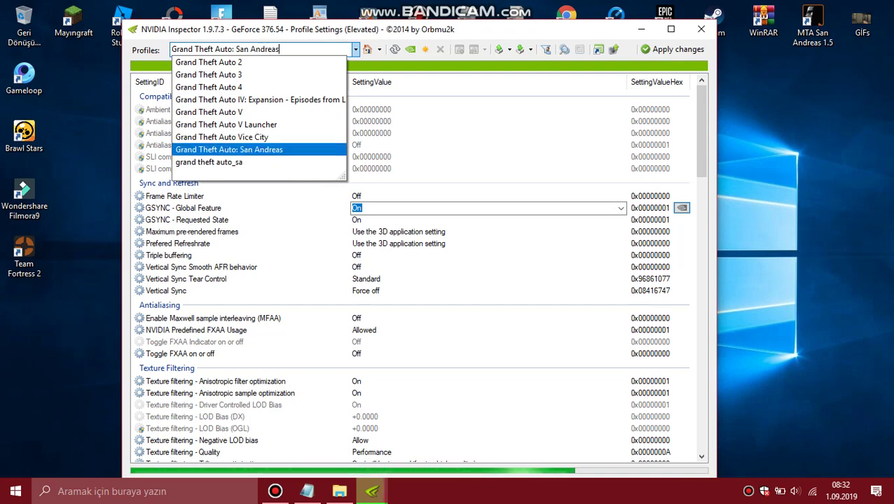
key("Return")
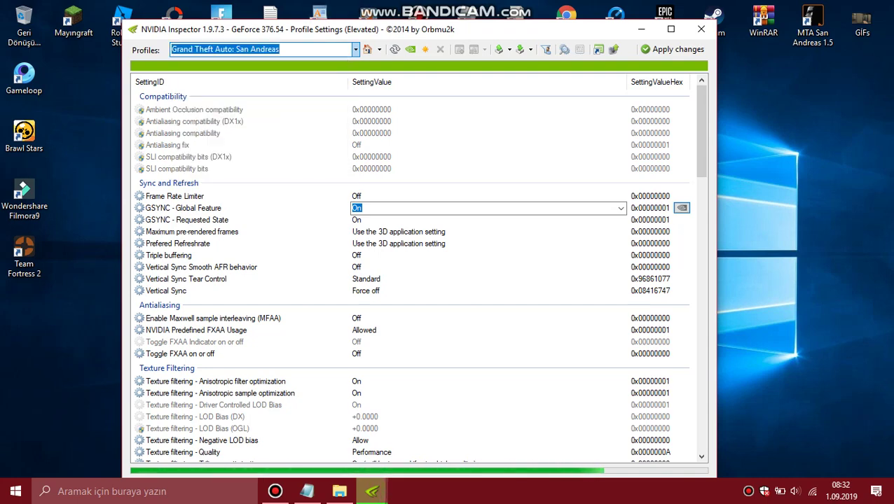
left_click(357, 95)
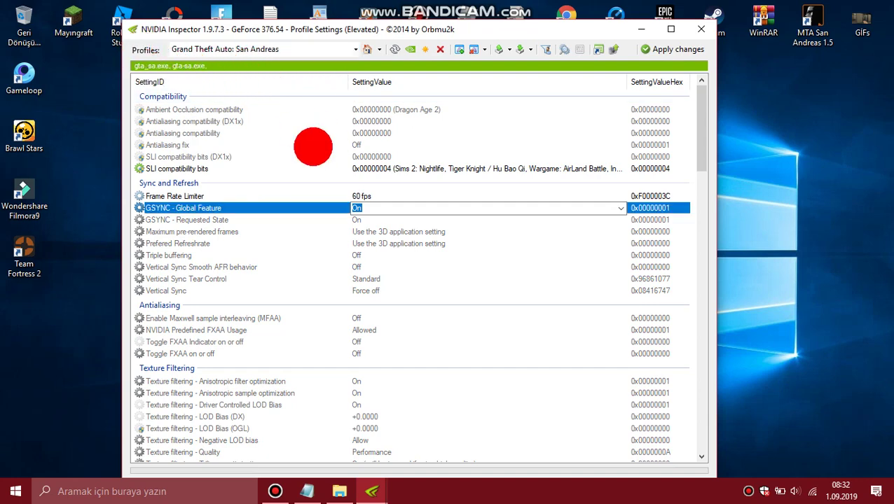
Set the profile's Frame Rate Limiter to 60 fps, apply the changes and close NVIDIA Inspector.
left_click(378, 196)
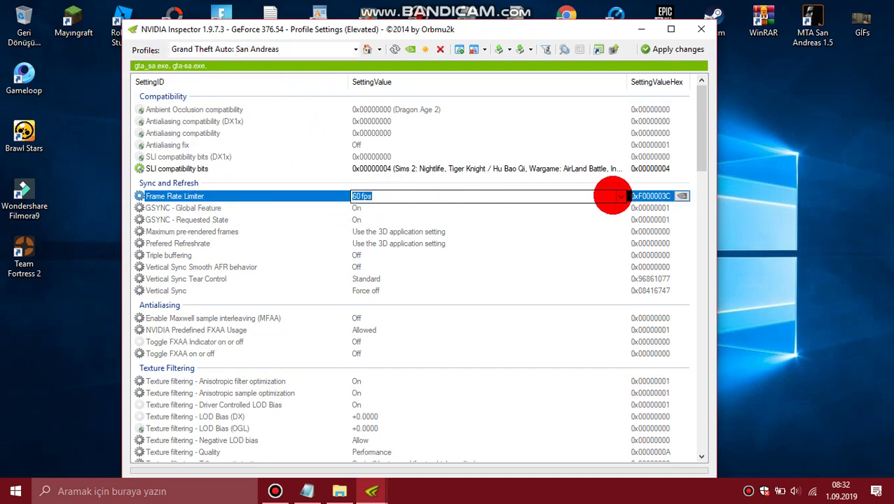
left_click(618, 196)
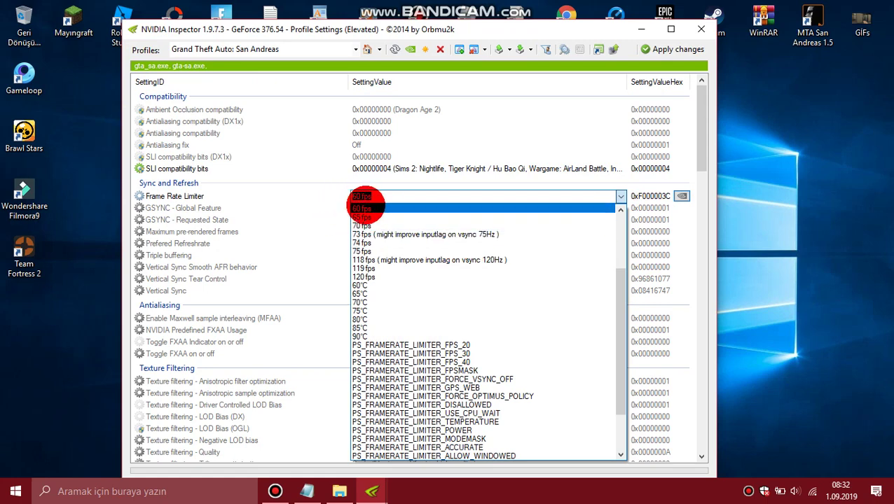
left_click(374, 208)
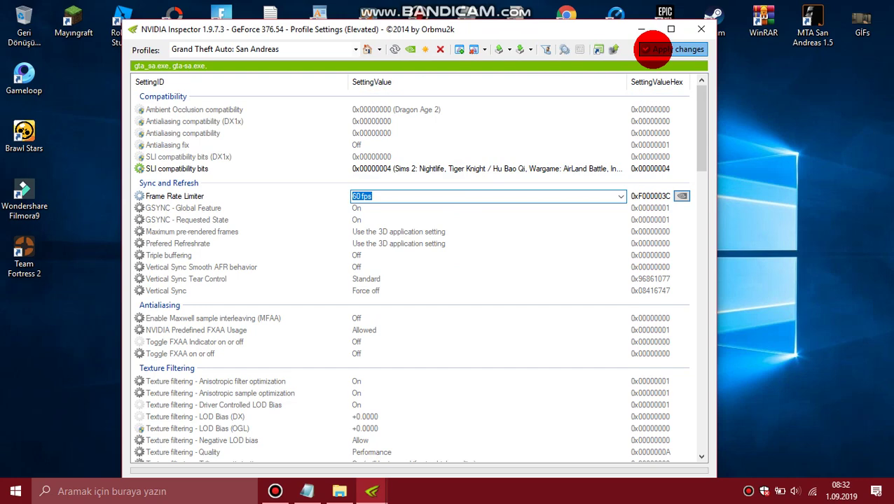
left_click(652, 49)
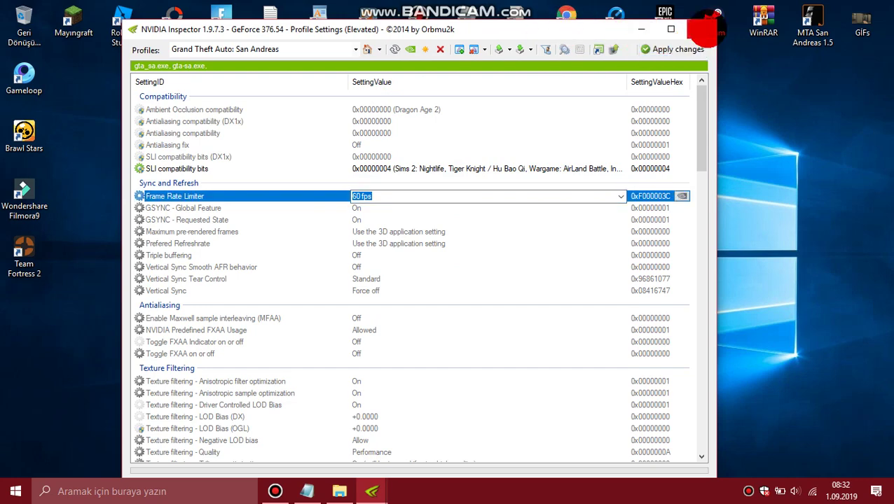
left_click(706, 30)
left_click(561, 90)
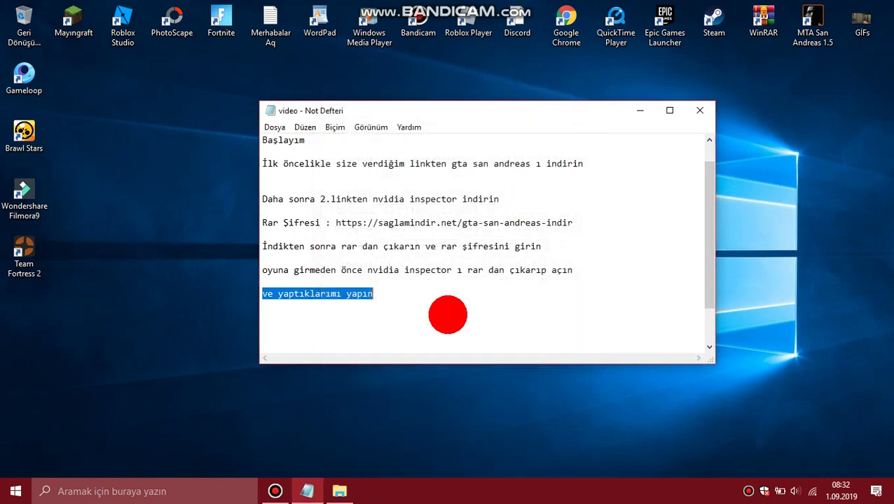
Add the line "şimdi oyuna girebiliriz" to the note and close it without saving.
left_click(447, 314)
type("şimdi oyuna girebiliriz")
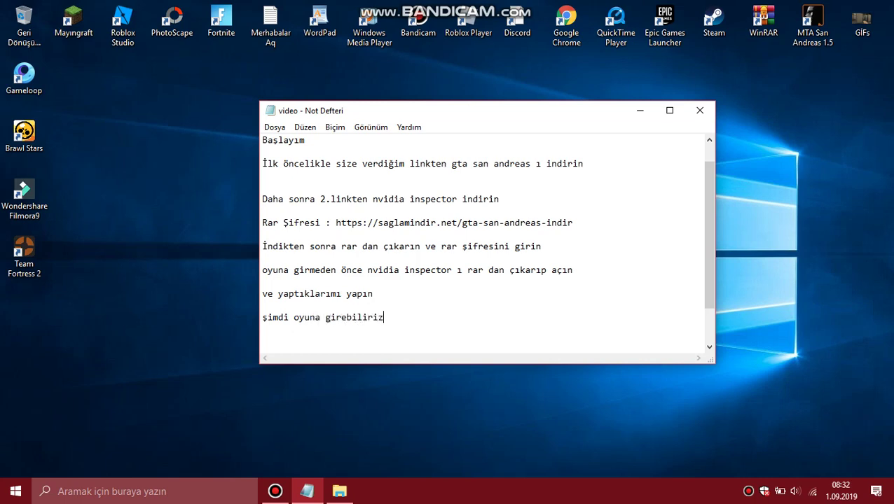
left_click(686, 113)
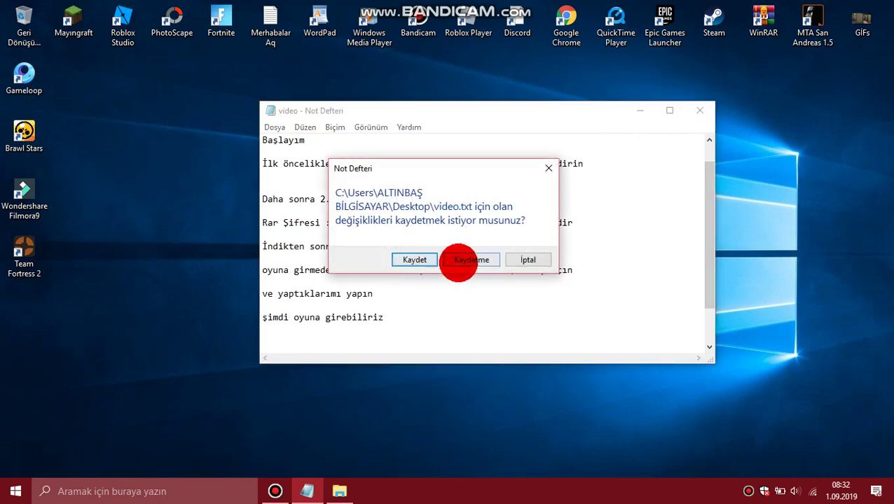
left_click(461, 261)
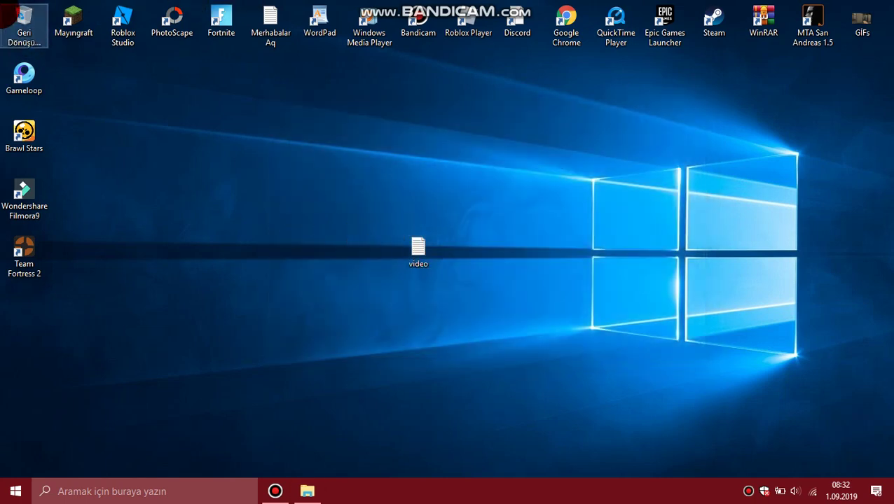
Go to the İNDER folder and open GTASAdrsTr - Divine5 inside the GTA San Andreas folder.
double_click(10, 14)
left_click(56, 167)
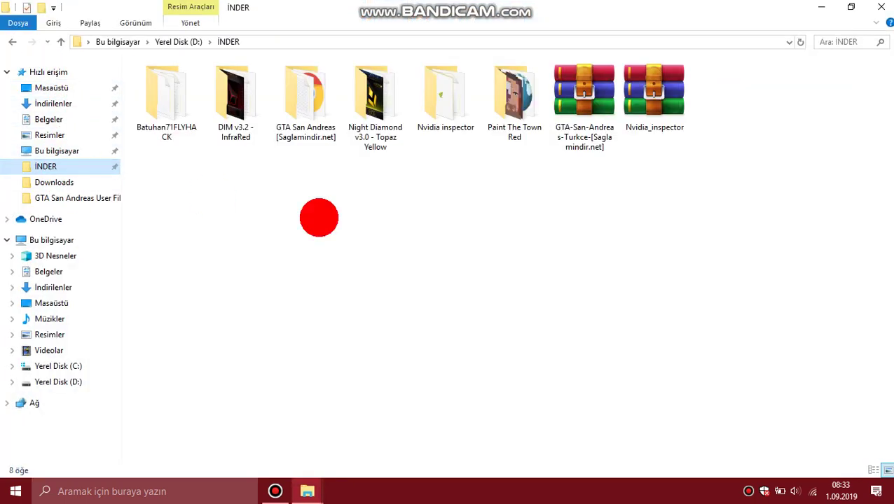
double_click(303, 99)
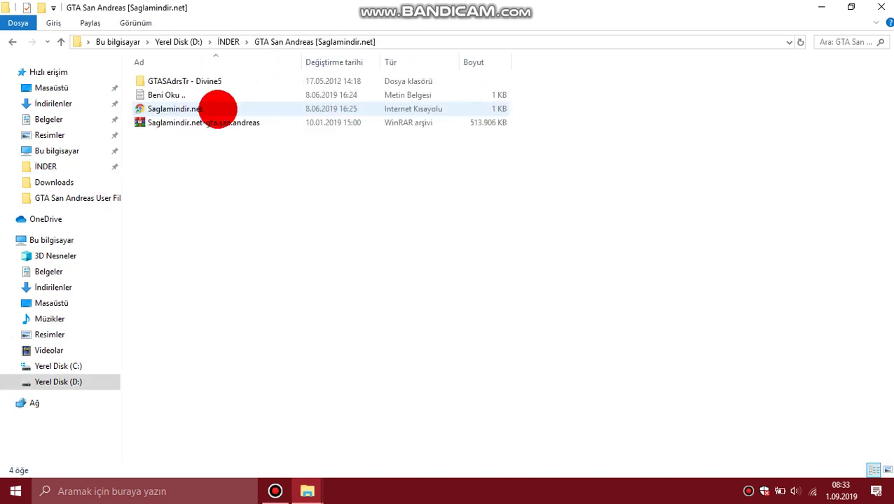
double_click(177, 81)
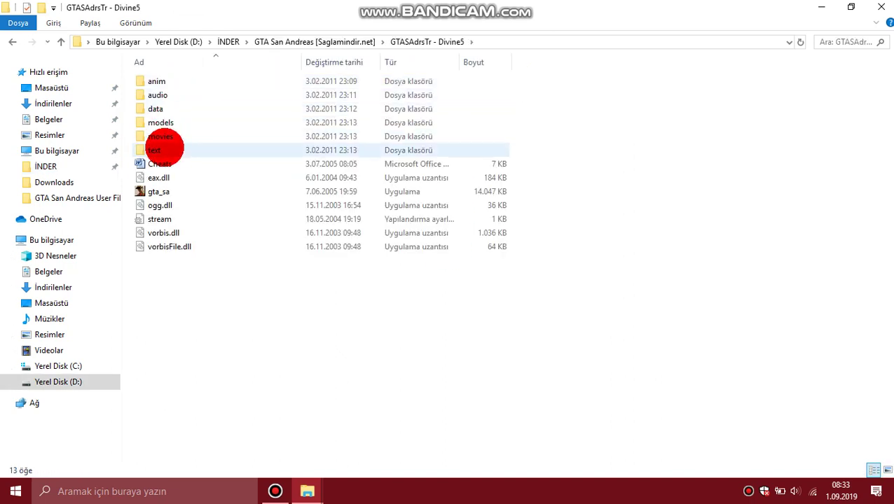
Run the gta_sa application as administrator.
left_click(157, 191)
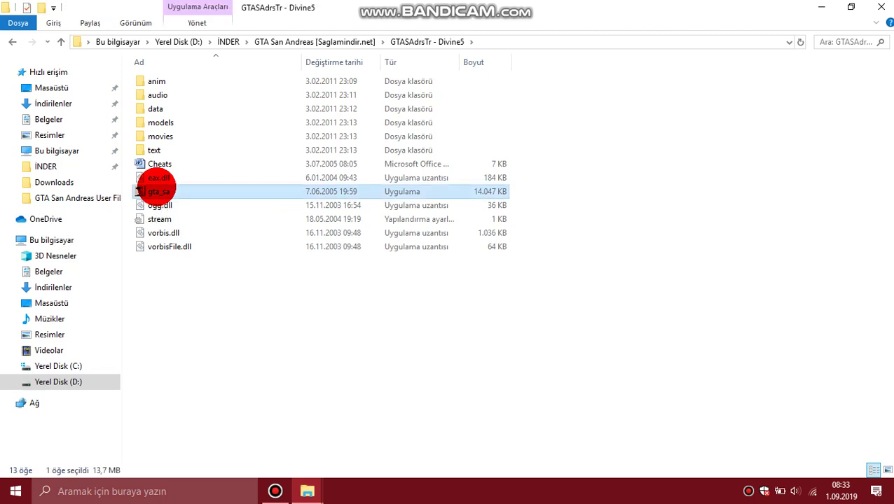
right_click(157, 190)
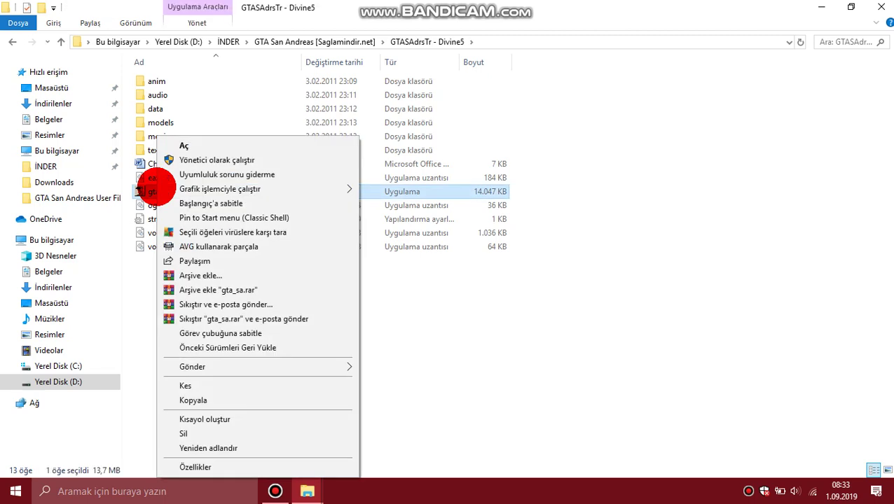
left_click(198, 159)
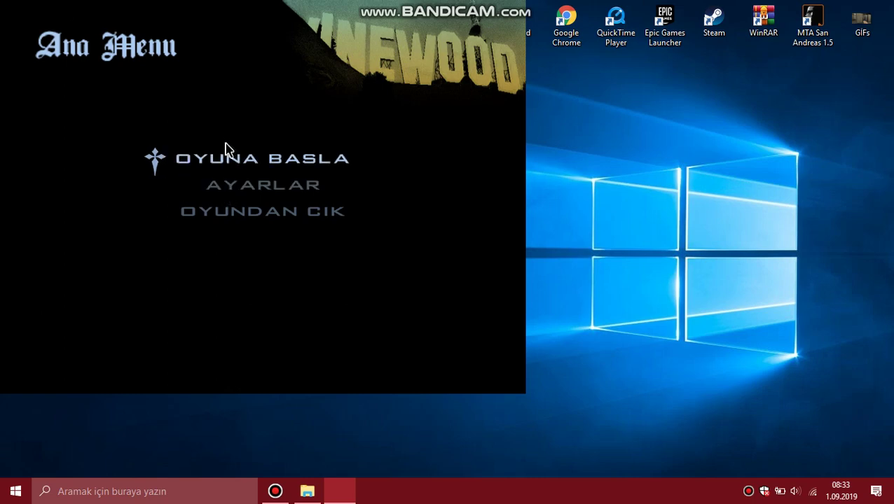
Exit the game from its main menu and confirm quitting.
left_click(231, 213)
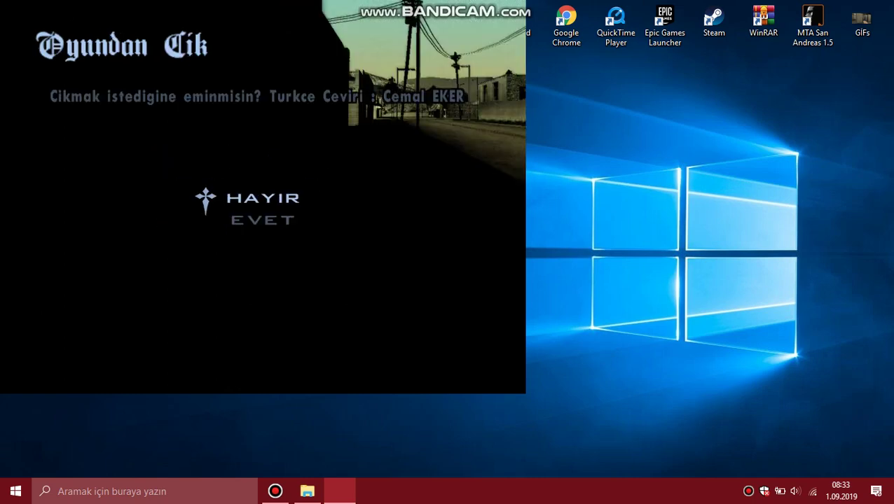
key("Down")
key("Return")
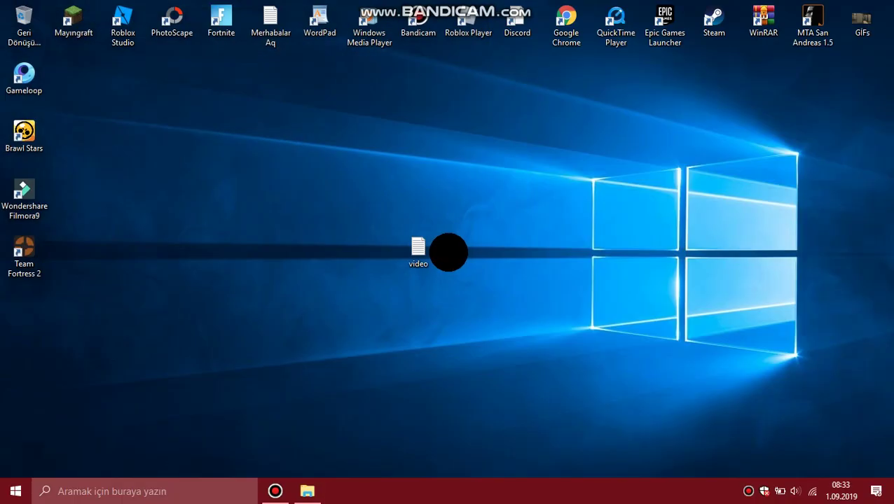
Reopen the video note and add the lines "arkadaşlar oyun türkçedir", "dilediğiniz gibi oynayın" and "benden bukadar bb" below the archive password line.
left_click(432, 254)
double_click(416, 249)
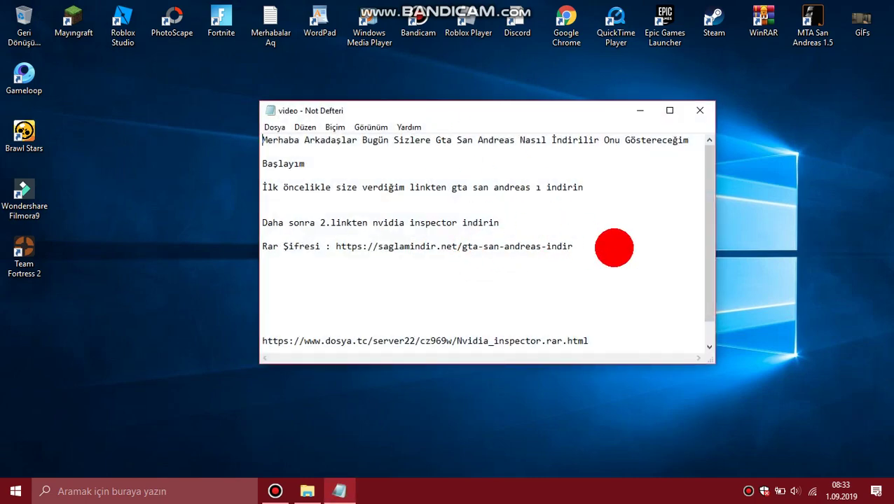
left_click(604, 284)
type("arkadaşlar oyun türkçedir")
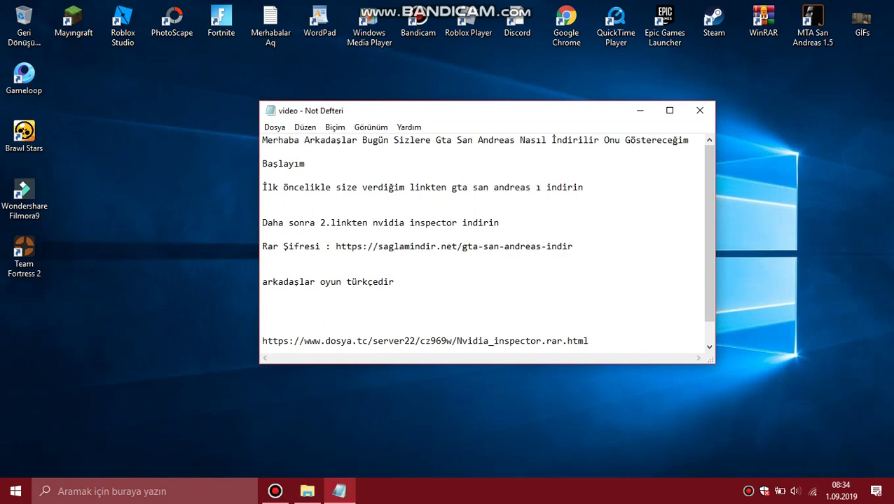
key("ctrl+z")
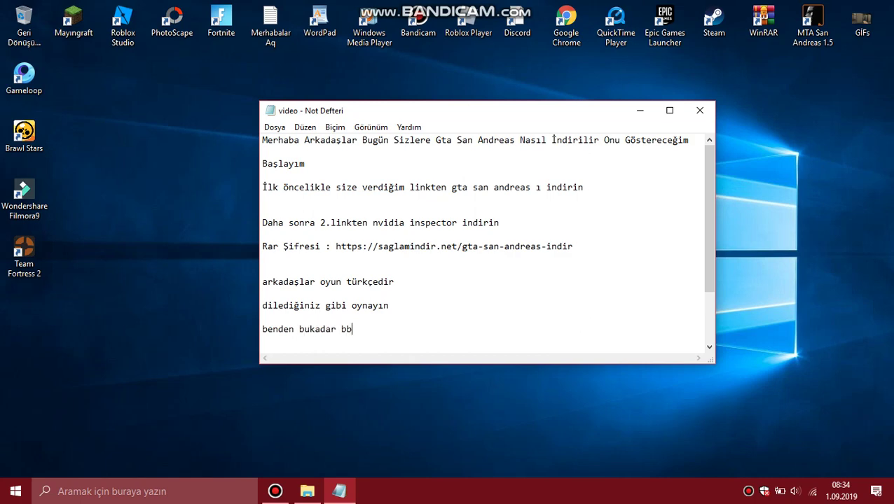
left_click(274, 491)
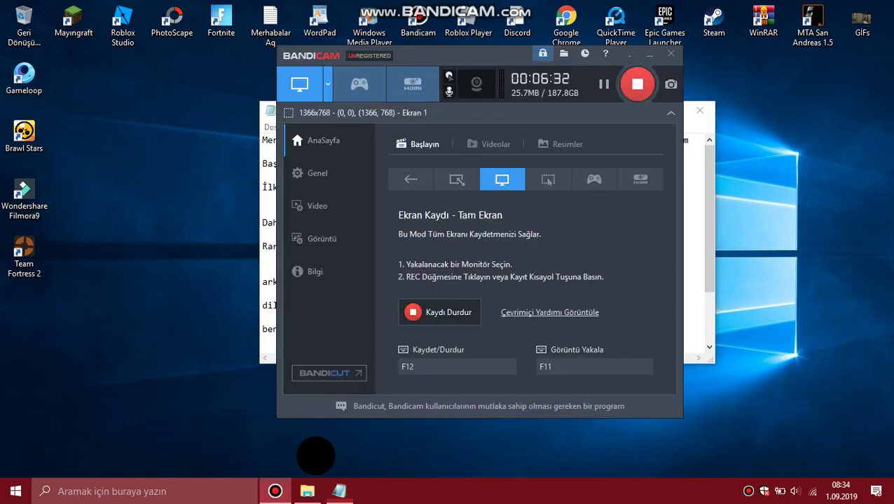